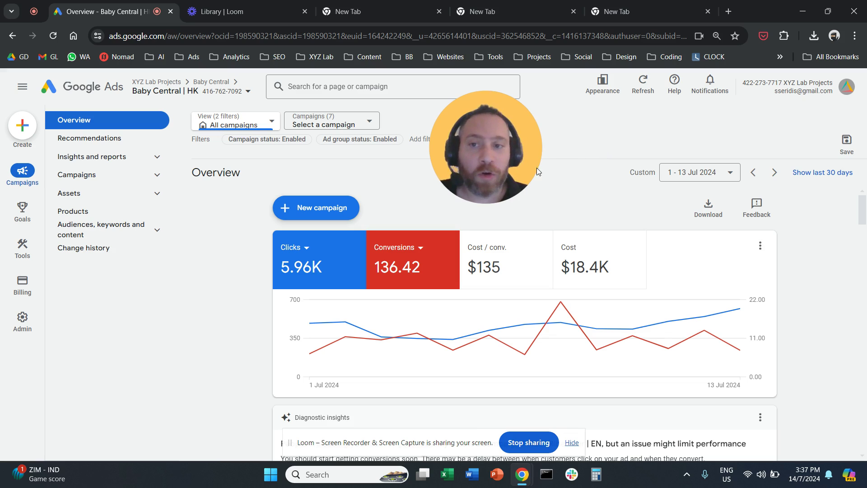
Go to the Audiences page and scroll to the Demographics age chart, where 35–44 leads in clicks
{"action": "mouse_move", "coordinate": [510, 180]}
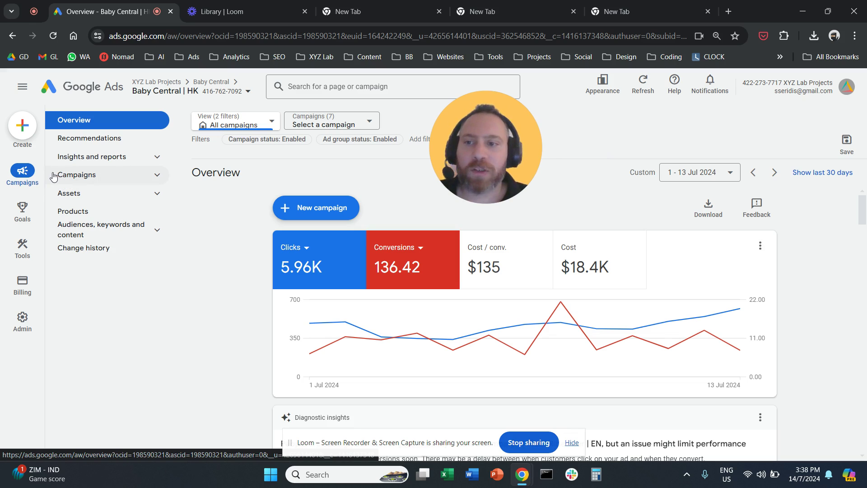
{"action": "left_click", "coordinate": [147, 234]}
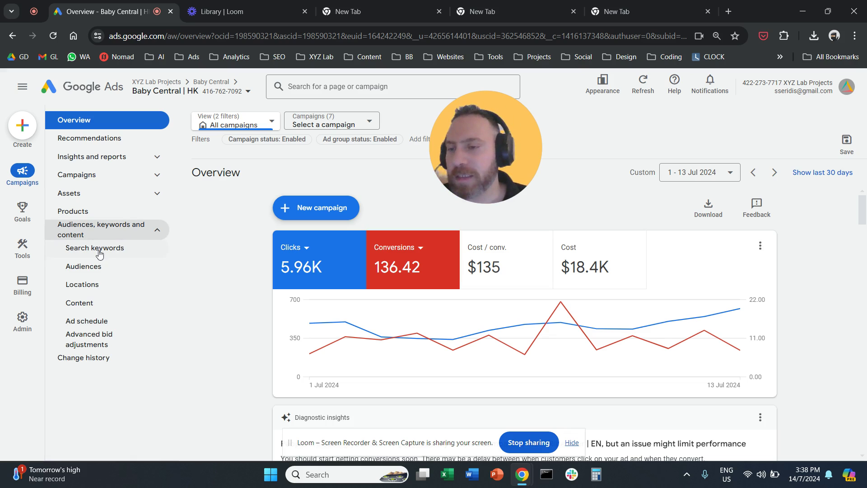
{"action": "left_click", "coordinate": [102, 271]}
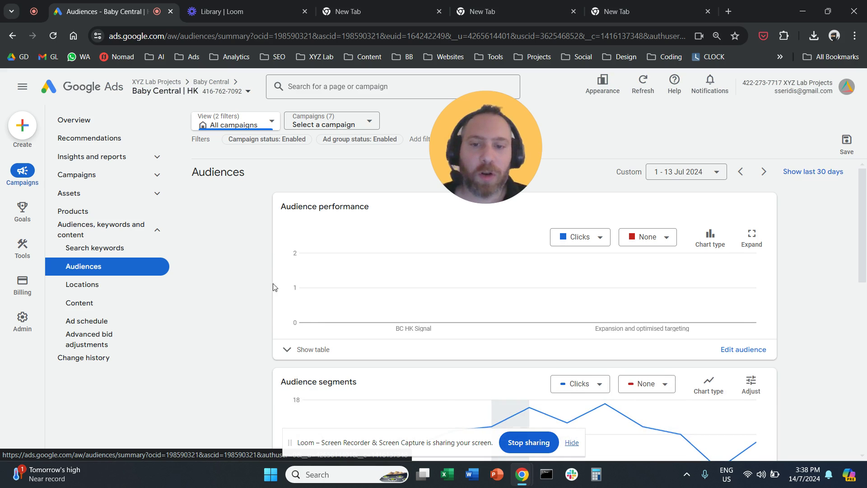
{"action": "scroll", "coordinate": [267, 289], "scroll_direction": "down", "scroll_amount": 4}
{"action": "scroll", "coordinate": [261, 290], "scroll_direction": "up", "scroll_amount": 4}
{"action": "scroll", "coordinate": [261, 291], "scroll_direction": "down", "scroll_amount": 2}
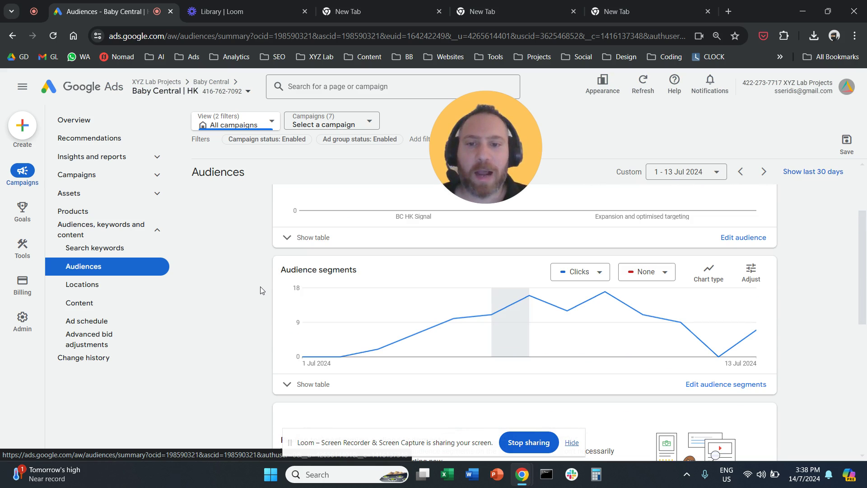
{"action": "scroll", "coordinate": [260, 290], "scroll_direction": "down", "scroll_amount": 2}
{"action": "scroll", "coordinate": [260, 289], "scroll_direction": "up", "scroll_amount": 1}
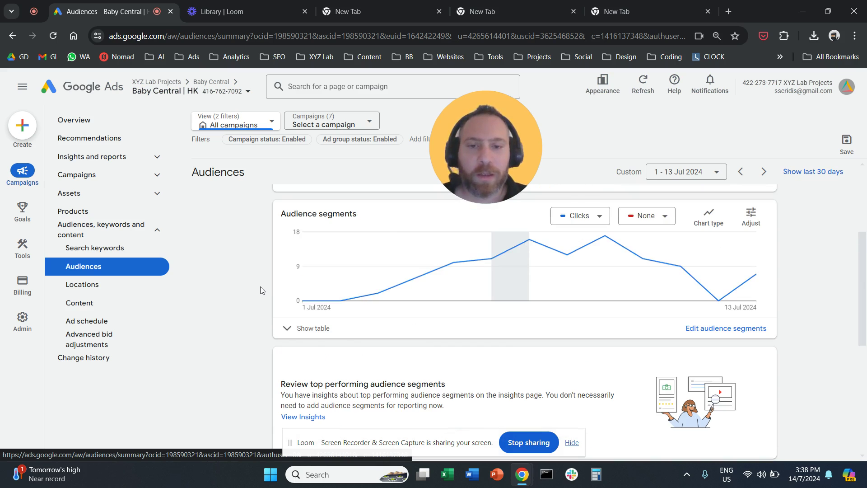
{"action": "scroll", "coordinate": [260, 290], "scroll_direction": "down", "scroll_amount": 1}
{"action": "scroll", "coordinate": [260, 290], "scroll_direction": "down", "scroll_amount": 3}
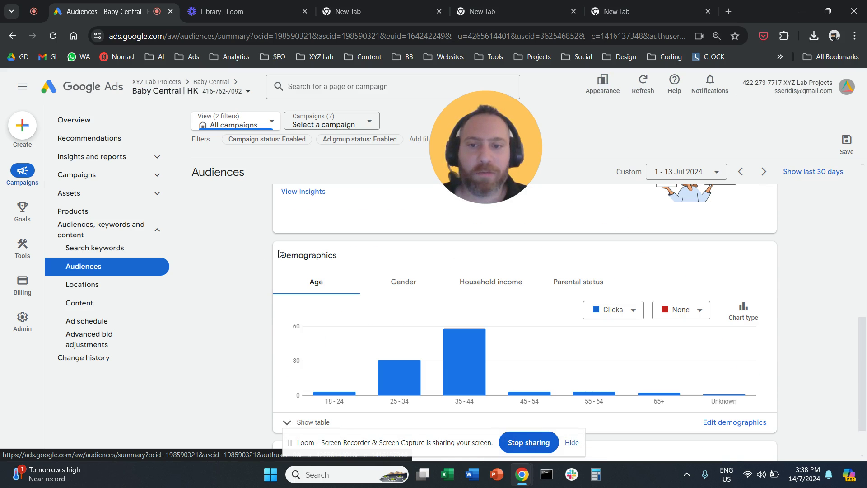
{"action": "scroll", "coordinate": [255, 251], "scroll_direction": "down", "scroll_amount": 1}
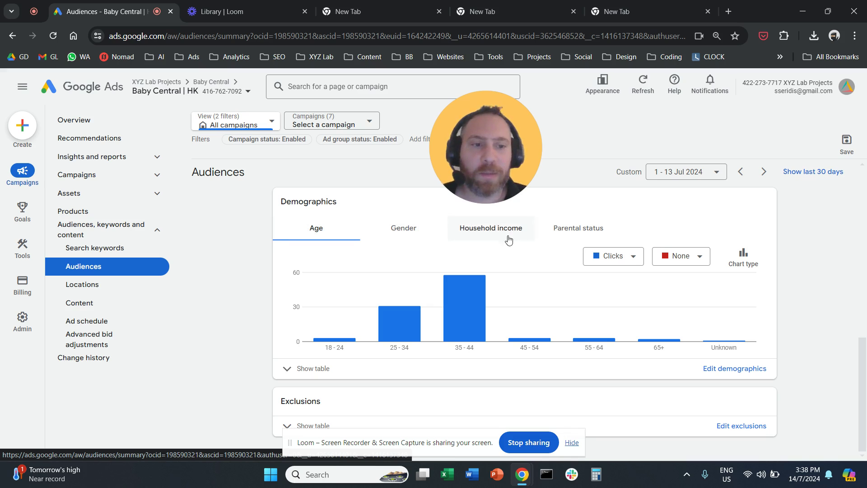
{"action": "left_click", "coordinate": [753, 369]}
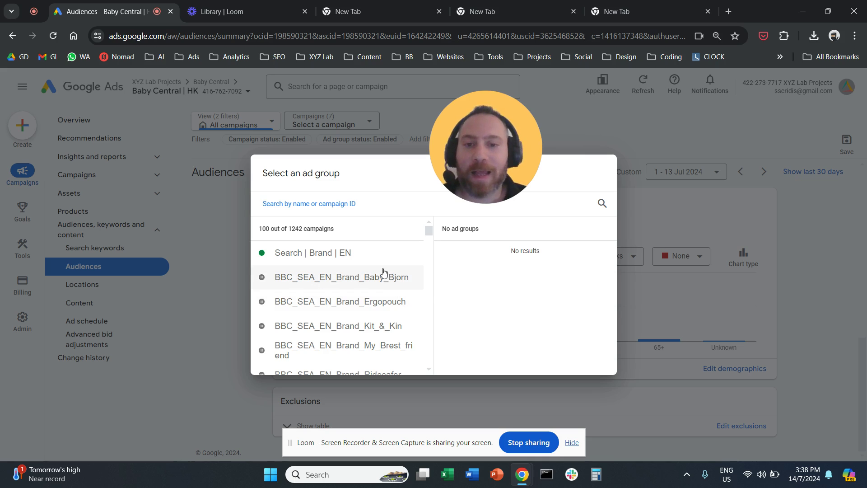
{"action": "left_click", "coordinate": [367, 258]}
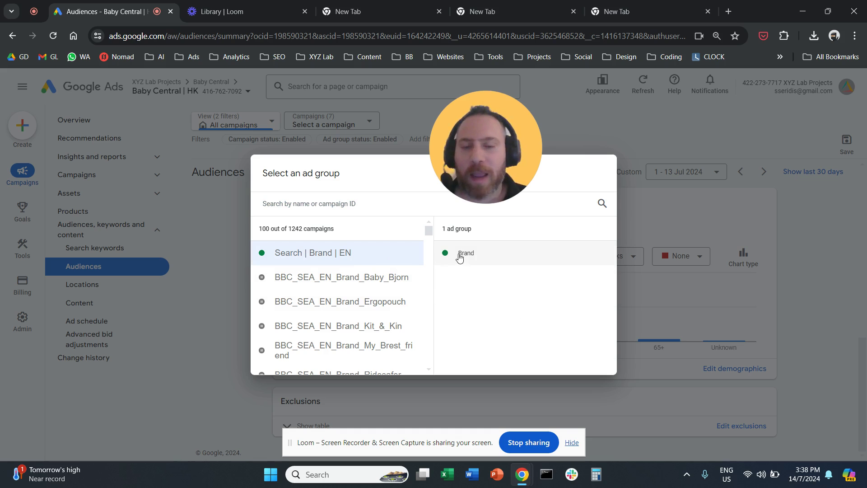
{"action": "left_click", "coordinate": [480, 258]}
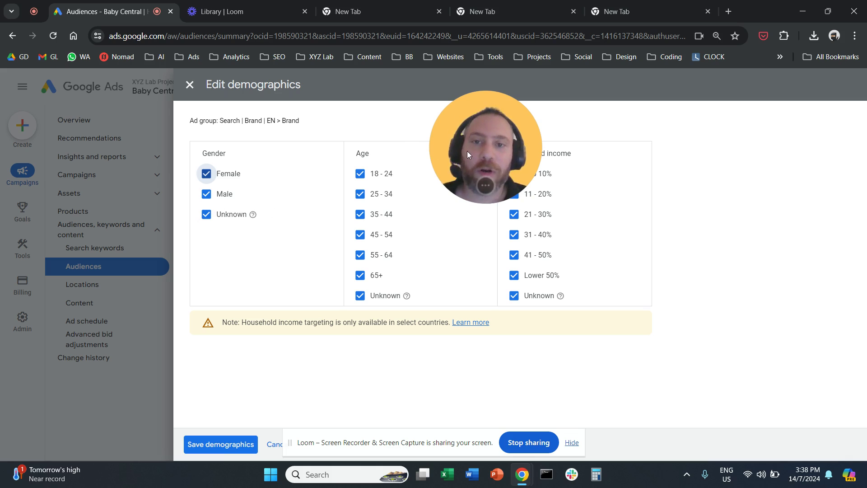
{"action": "left_click_drag", "start_coordinate": [467, 150], "coordinate": [691, 170]}
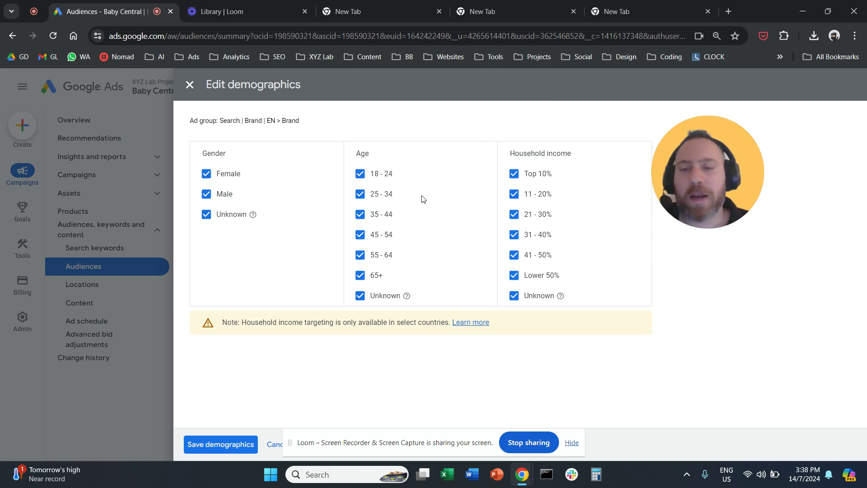
{"action": "left_click", "coordinate": [189, 84]}
From the Campaigns table, open the PMax | Hipp | EN campaign
{"action": "left_click", "coordinate": [109, 175]}
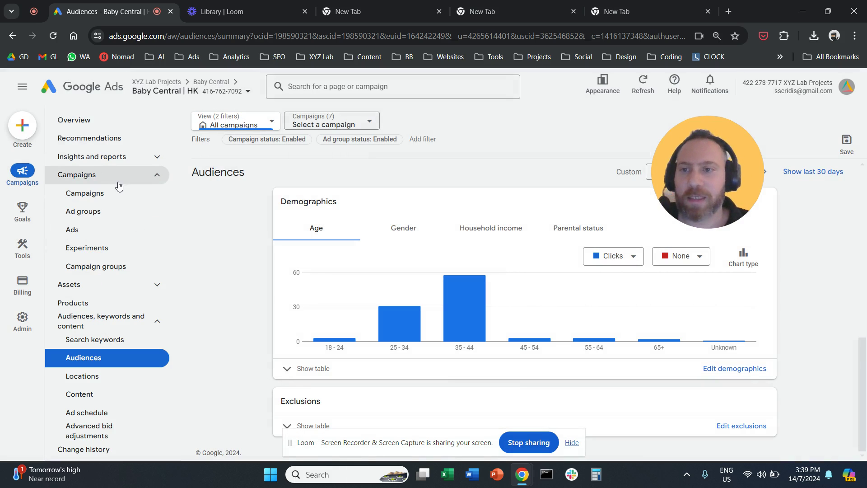
{"action": "left_click", "coordinate": [111, 193]}
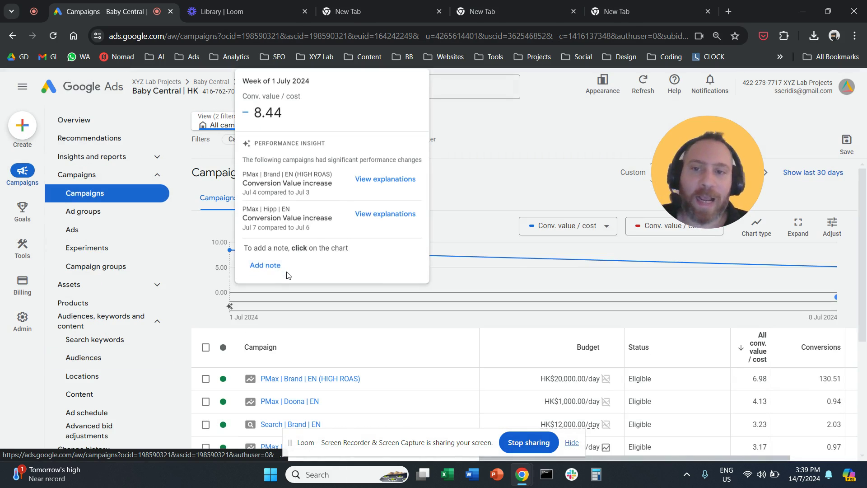
{"action": "scroll", "coordinate": [241, 333], "scroll_direction": "down", "scroll_amount": 5}
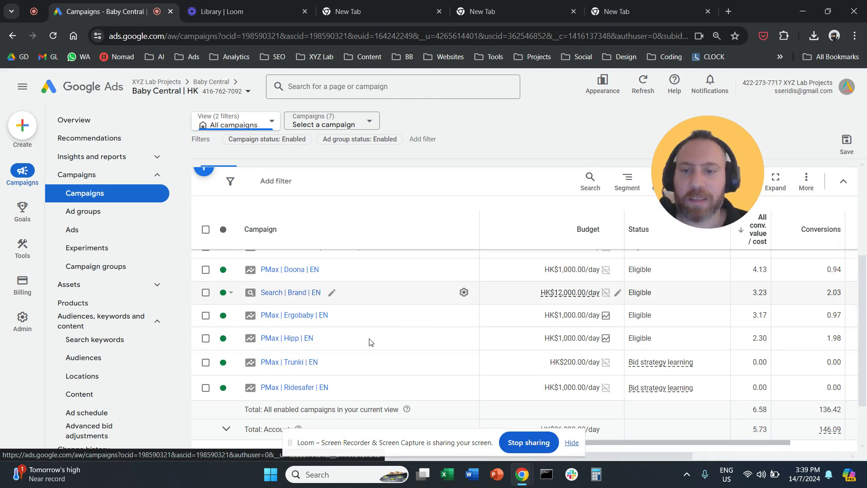
{"action": "left_click", "coordinate": [290, 331]}
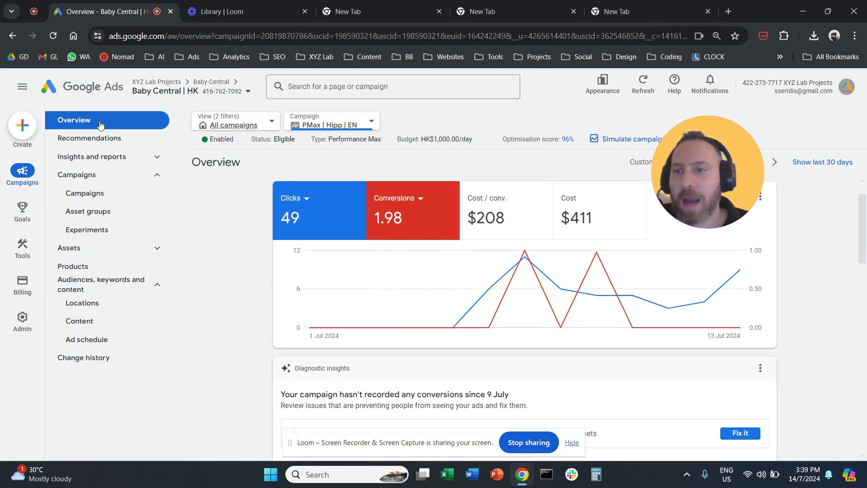
Switch the campaigns view back to All campaigns and dismiss the workspace filters tour
{"action": "left_click", "coordinate": [118, 194]}
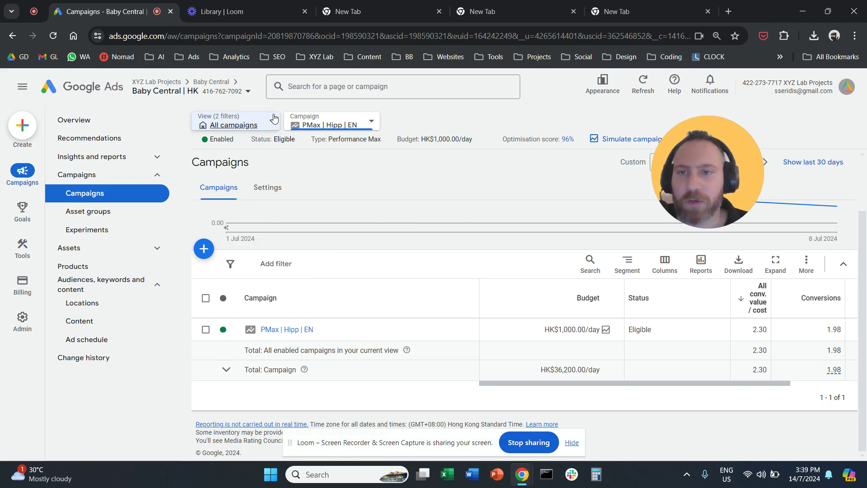
{"action": "left_click", "coordinate": [274, 119]}
{"action": "left_click", "coordinate": [261, 193]}
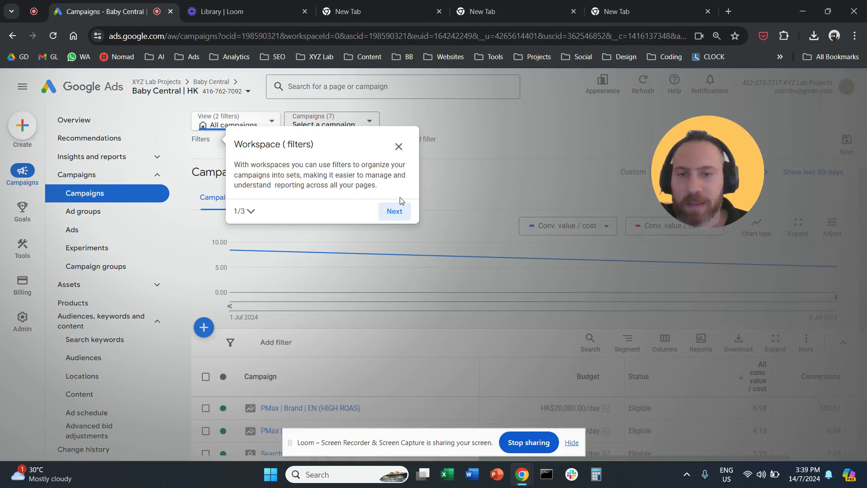
{"action": "left_click", "coordinate": [398, 145]}
{"action": "left_click", "coordinate": [385, 285]}
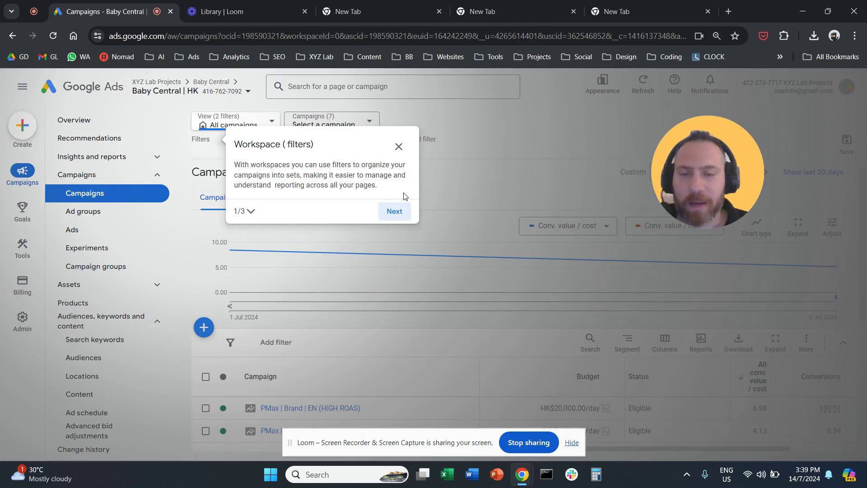
{"action": "left_click", "coordinate": [398, 146]}
{"action": "left_click", "coordinate": [480, 283]}
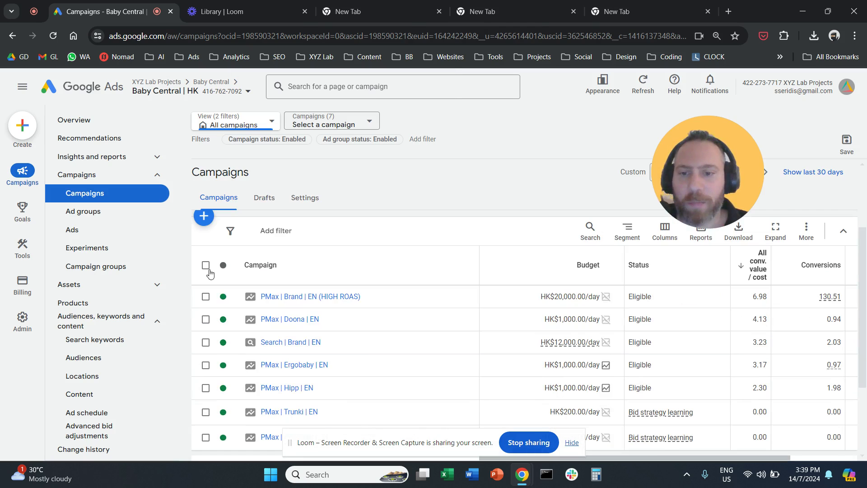
{"action": "scroll", "coordinate": [309, 310], "scroll_direction": "down", "scroll_amount": 4}
Open the Search | Brand | EN campaign's Audiences page and find its demographics
{"action": "left_click", "coordinate": [294, 287]}
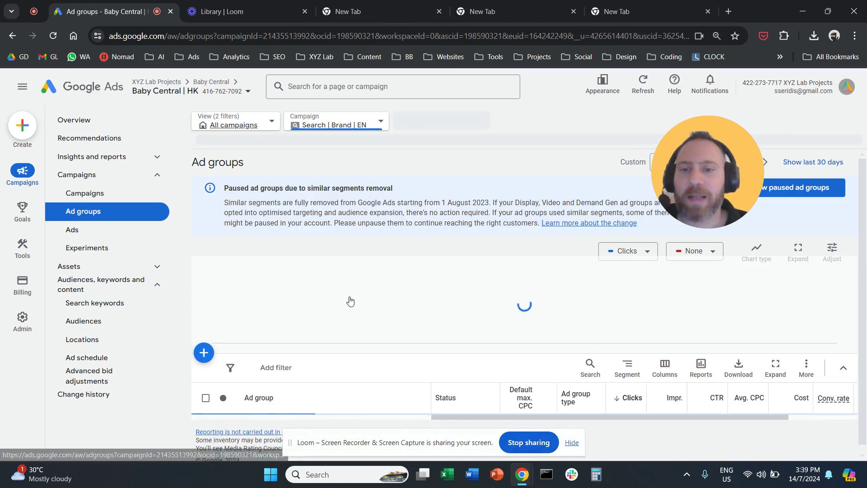
{"action": "scroll", "coordinate": [315, 290], "scroll_direction": "down", "scroll_amount": 3}
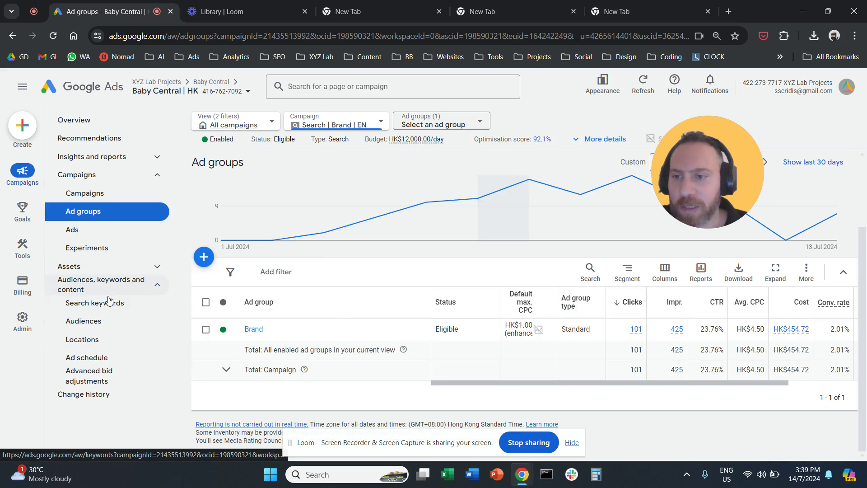
{"action": "left_click", "coordinate": [113, 320]}
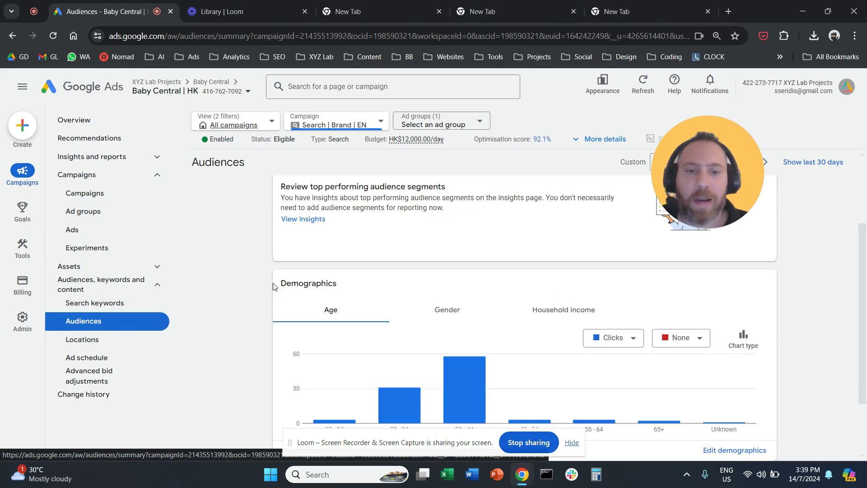
{"action": "scroll", "coordinate": [269, 281], "scroll_direction": "down", "scroll_amount": 1}
{"action": "scroll", "coordinate": [270, 282], "scroll_direction": "up", "scroll_amount": 1}
{"action": "scroll", "coordinate": [294, 284], "scroll_direction": "down", "scroll_amount": 2}
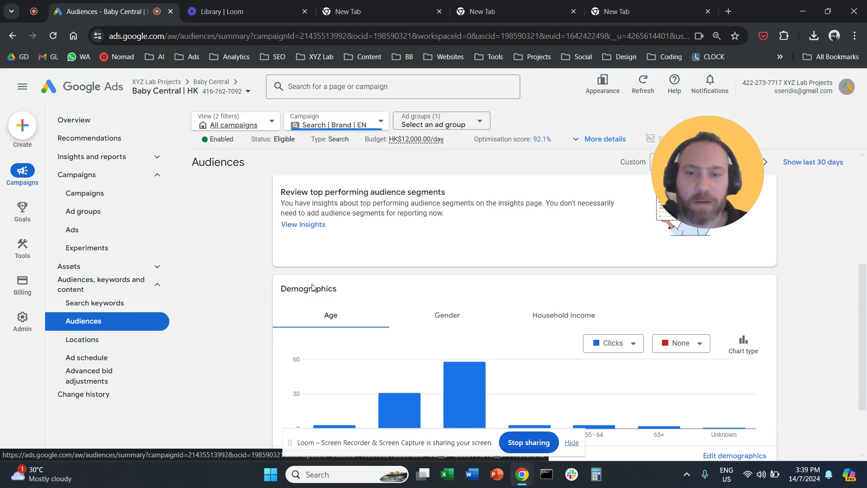
Open the Brand ad group's demographics editor, close it unsaved, and return to Campaigns
{"action": "left_click", "coordinate": [742, 369]}
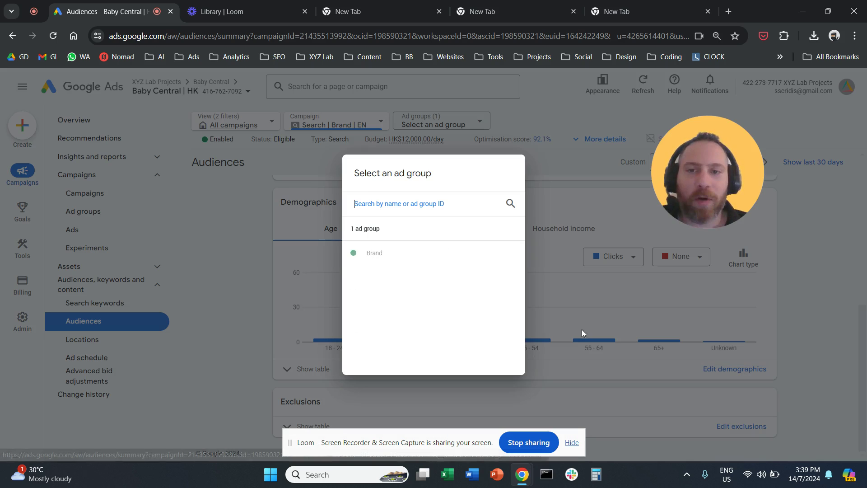
{"action": "left_click", "coordinate": [449, 261]}
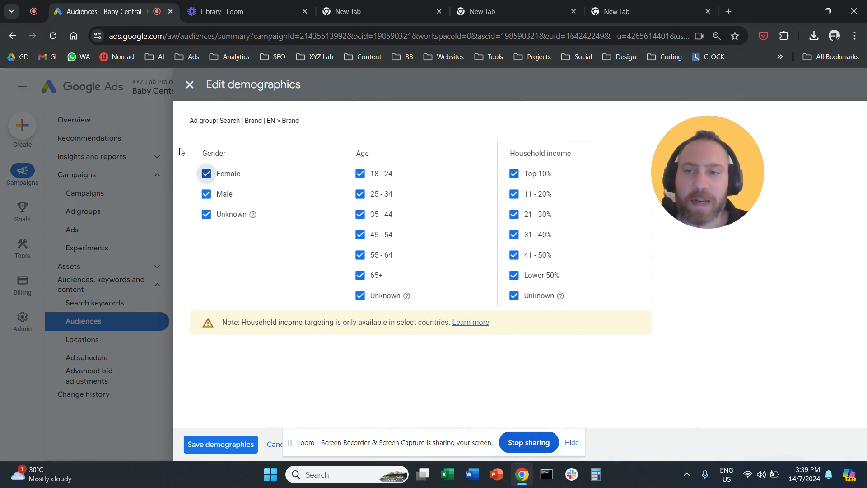
{"action": "left_click", "coordinate": [190, 85]}
{"action": "key", "text": "alt+Left"}
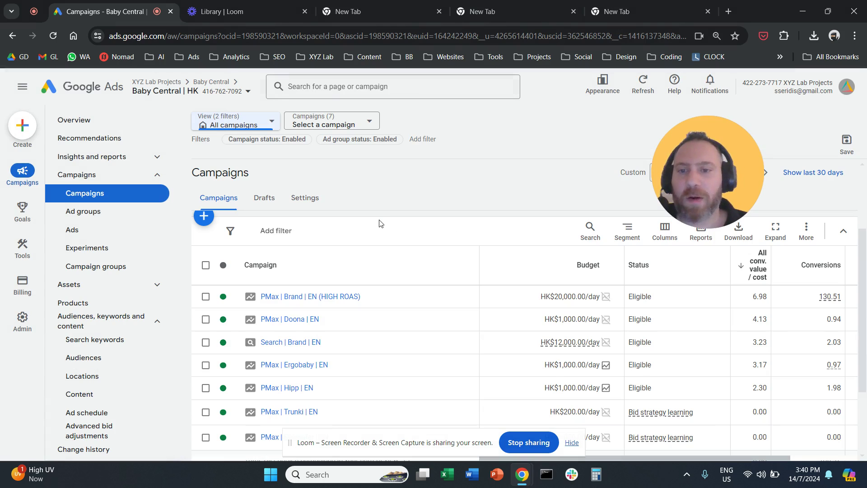
Show the asset groups of PMax | Doona | EN, with the Doona group eligible and Good strength
{"action": "left_click", "coordinate": [288, 320]}
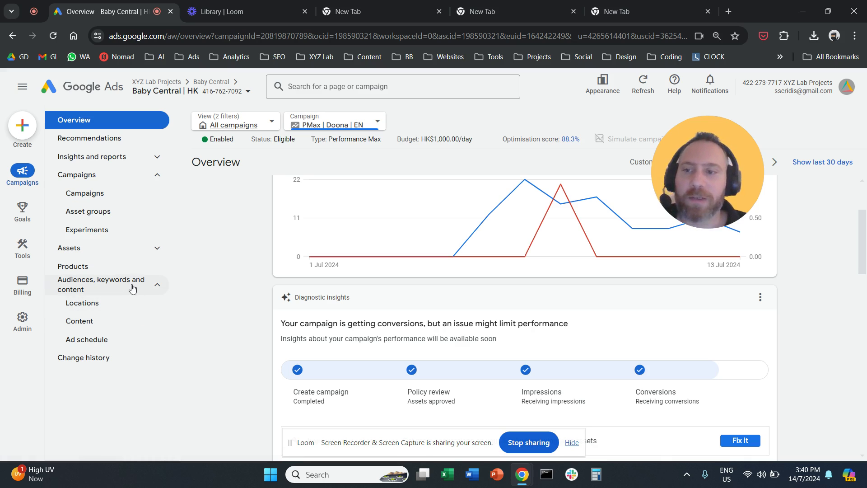
{"action": "left_click", "coordinate": [121, 217]}
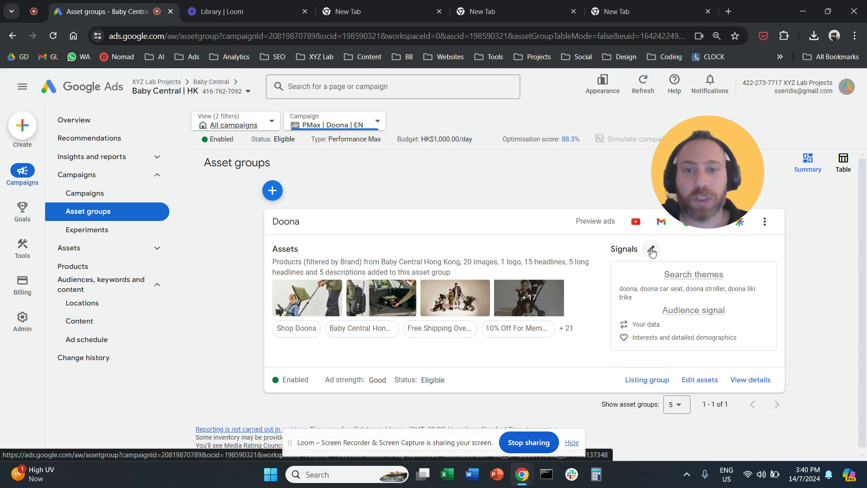
Edit the Doona asset group's signals to review its search themes and BC HK Signal audience
{"action": "left_click", "coordinate": [652, 251]}
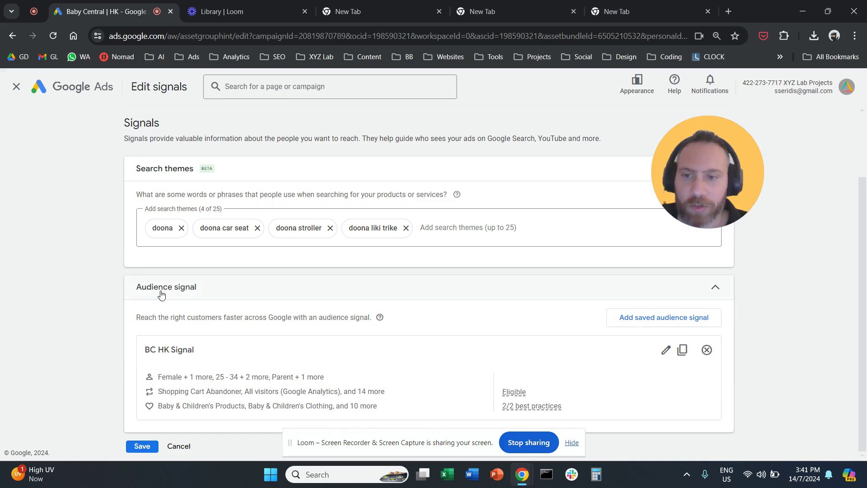
{"action": "left_click_drag", "start_coordinate": [141, 291], "coordinate": [105, 293]}
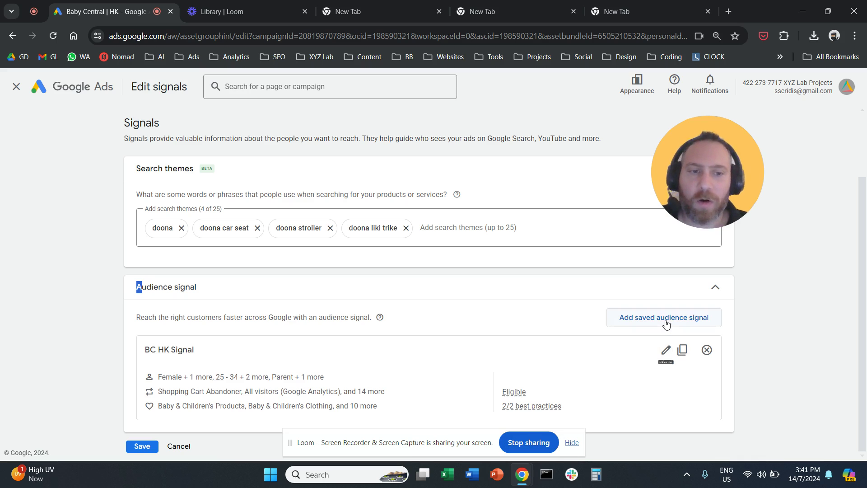
{"action": "left_click", "coordinate": [666, 350]}
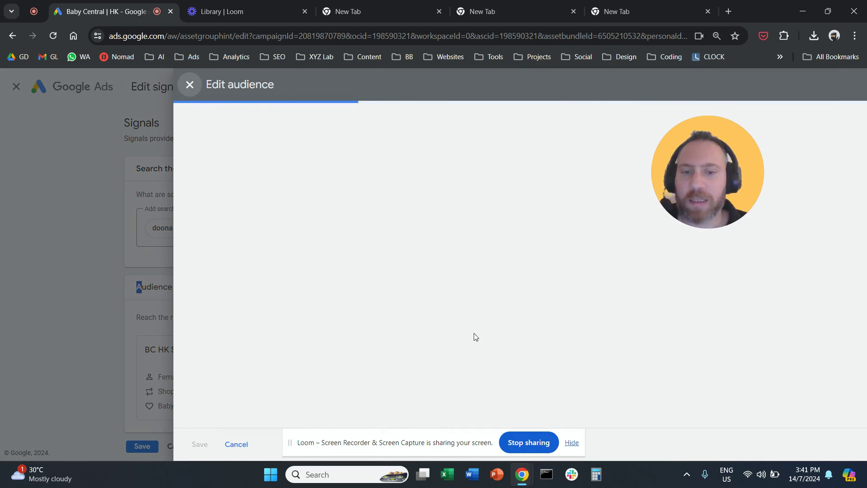
{"action": "scroll", "coordinate": [258, 277], "scroll_direction": "down", "scroll_amount": 7}
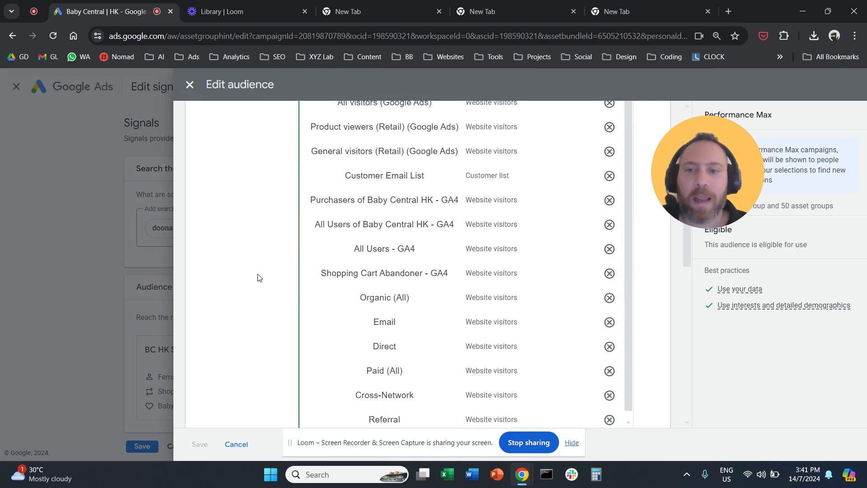
{"action": "scroll", "coordinate": [259, 276], "scroll_direction": "down", "scroll_amount": 5}
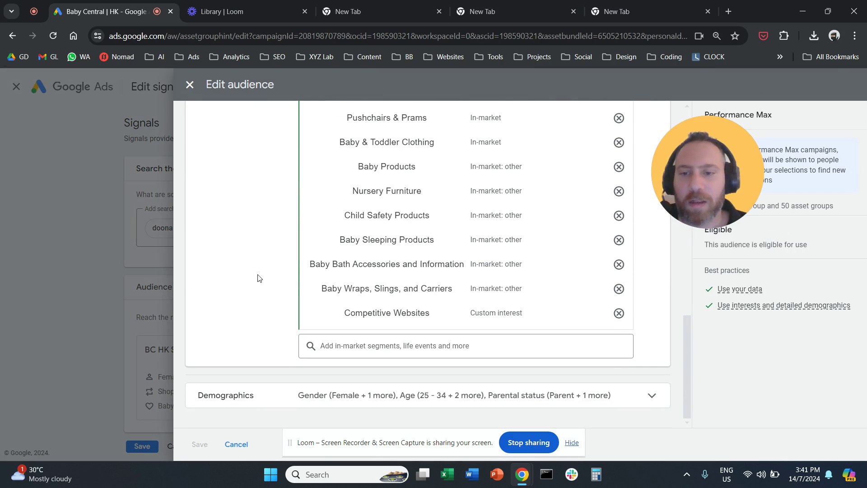
{"action": "left_click", "coordinate": [345, 402]}
{"action": "scroll", "coordinate": [235, 338], "scroll_direction": "down", "scroll_amount": 3}
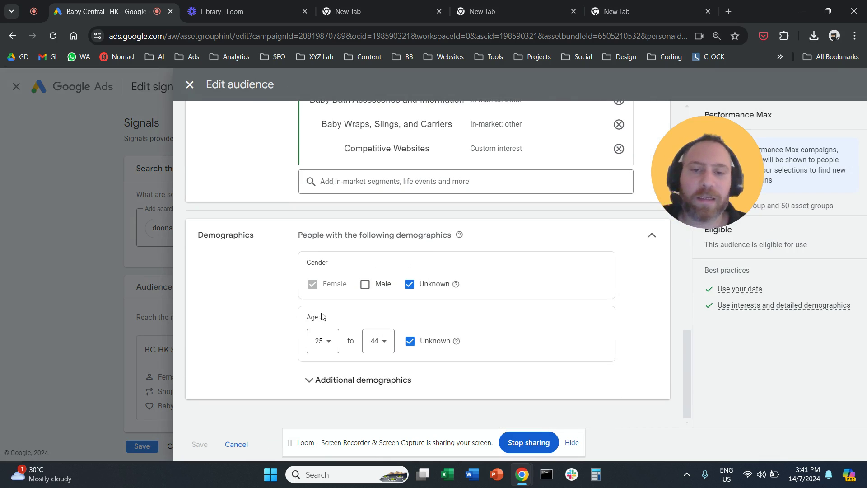
{"action": "left_click", "coordinate": [310, 382]}
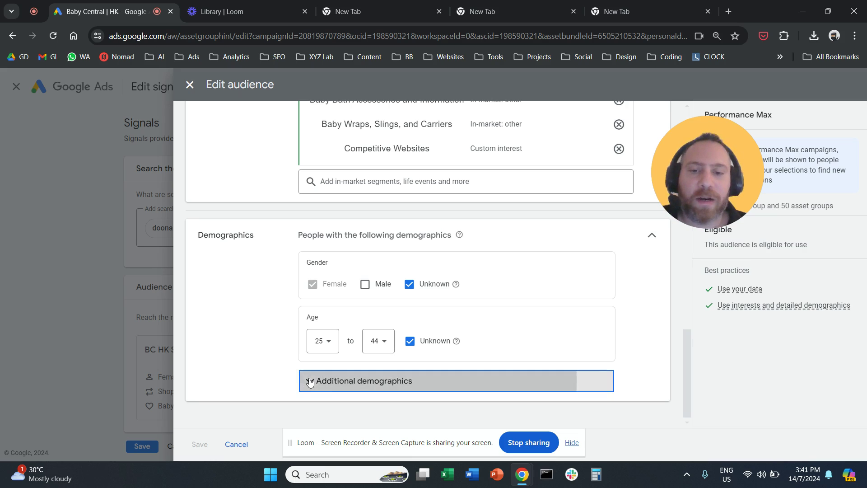
{"action": "scroll", "coordinate": [265, 315], "scroll_direction": "down", "scroll_amount": 1}
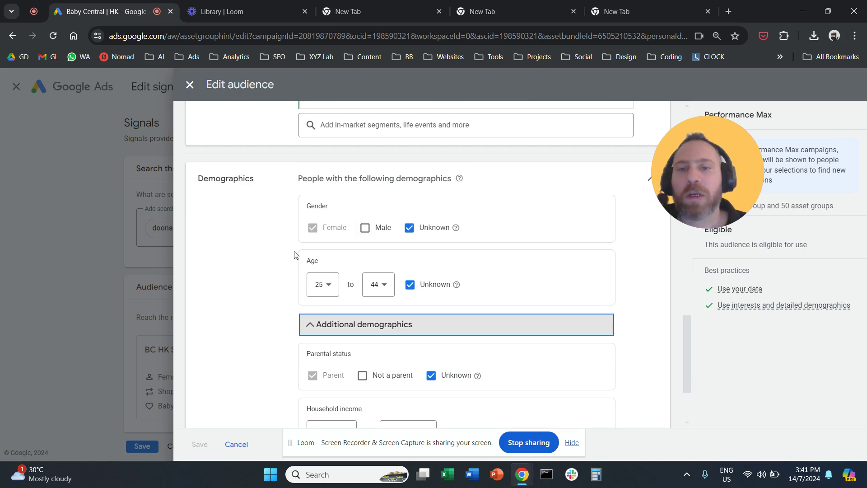
{"action": "scroll", "coordinate": [286, 265], "scroll_direction": "down", "scroll_amount": 2}
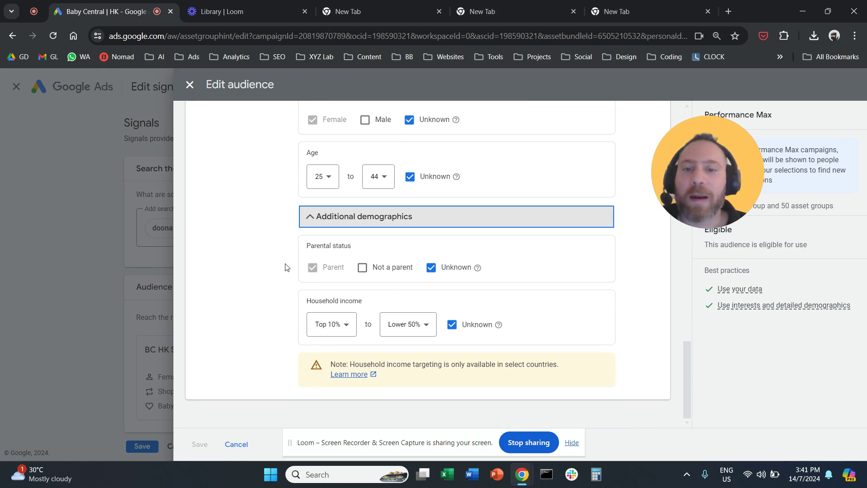
{"action": "scroll", "coordinate": [280, 270], "scroll_direction": "up", "scroll_amount": 1}
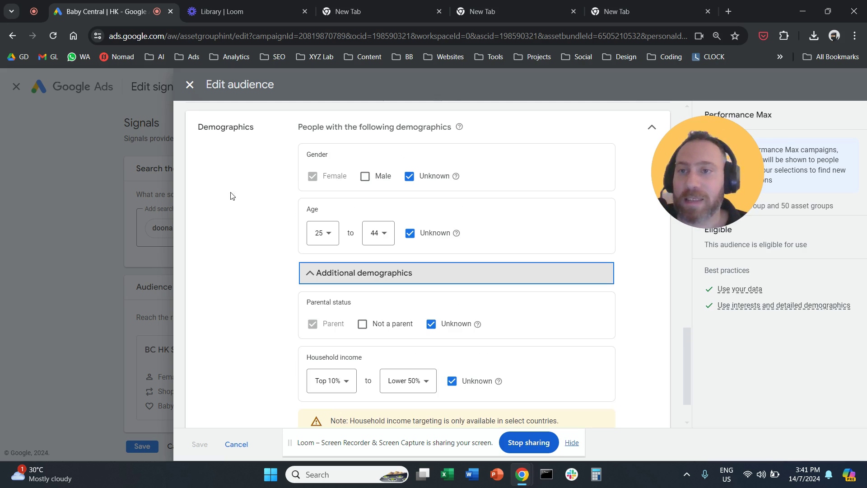
{"action": "left_click", "coordinate": [190, 87]}
{"action": "left_click_drag", "start_coordinate": [124, 122], "coordinate": [165, 124]}
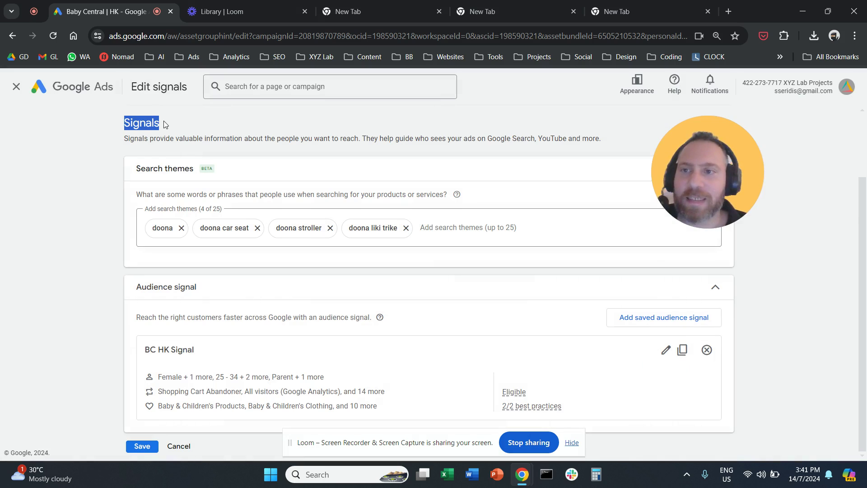
{"action": "scroll", "coordinate": [84, 236], "scroll_direction": "up", "scroll_amount": 1}
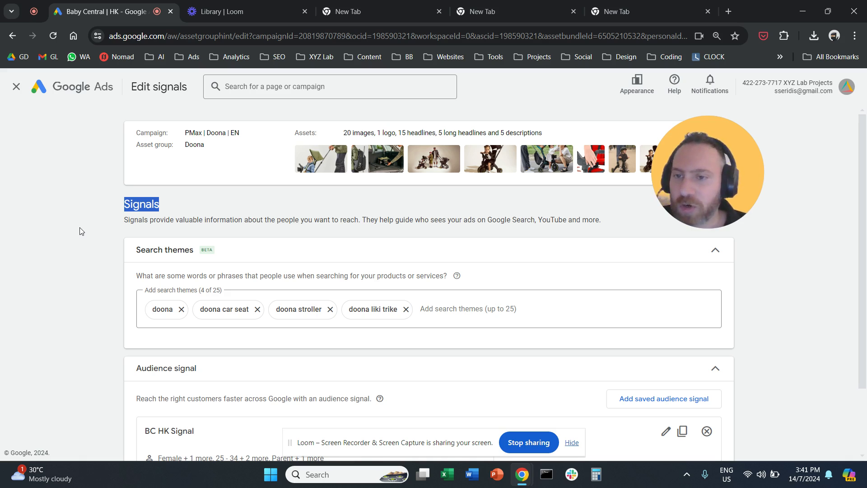
{"action": "scroll", "coordinate": [80, 231], "scroll_direction": "down", "scroll_amount": 2}
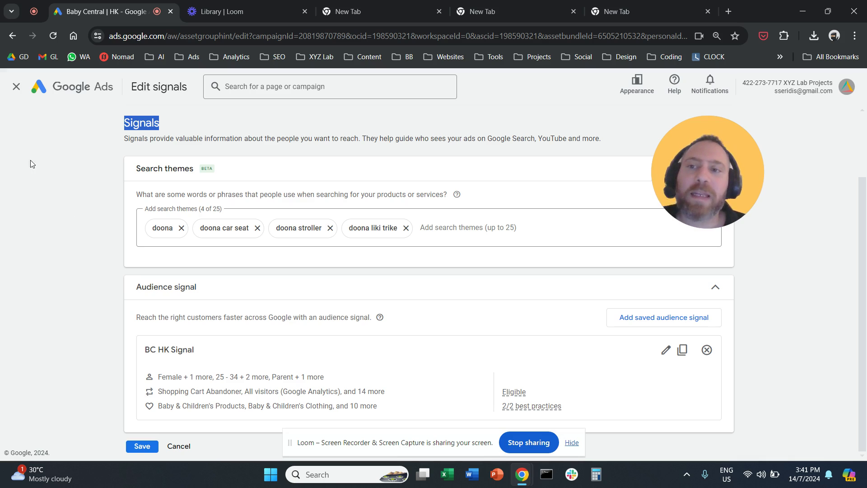
Exit Edit signals without saving and go to the account's Audiences page
{"action": "left_click", "coordinate": [16, 86]}
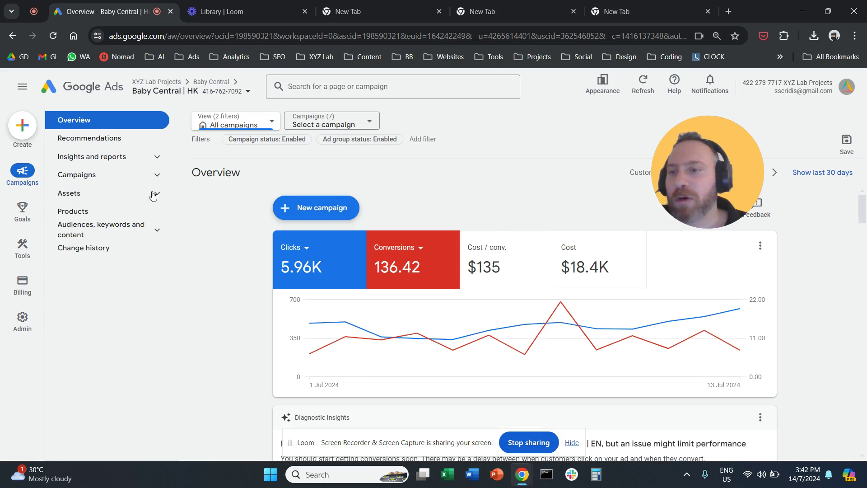
{"action": "left_click", "coordinate": [159, 232]}
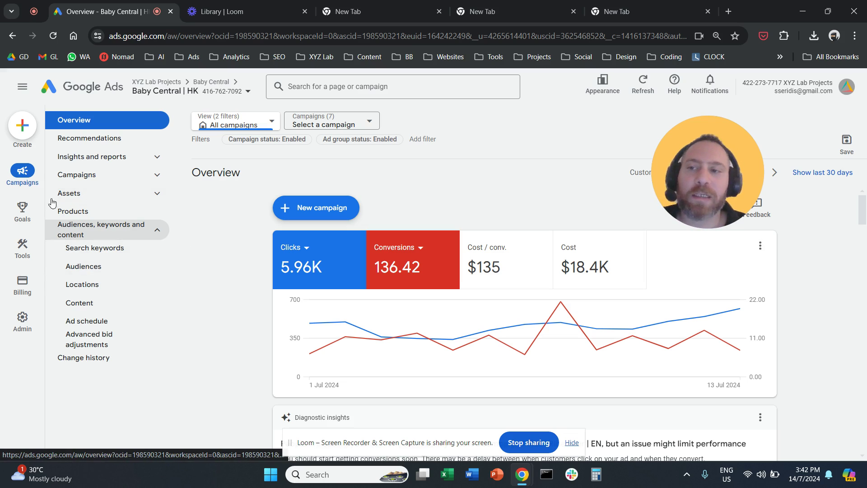
{"action": "left_click", "coordinate": [86, 270]}
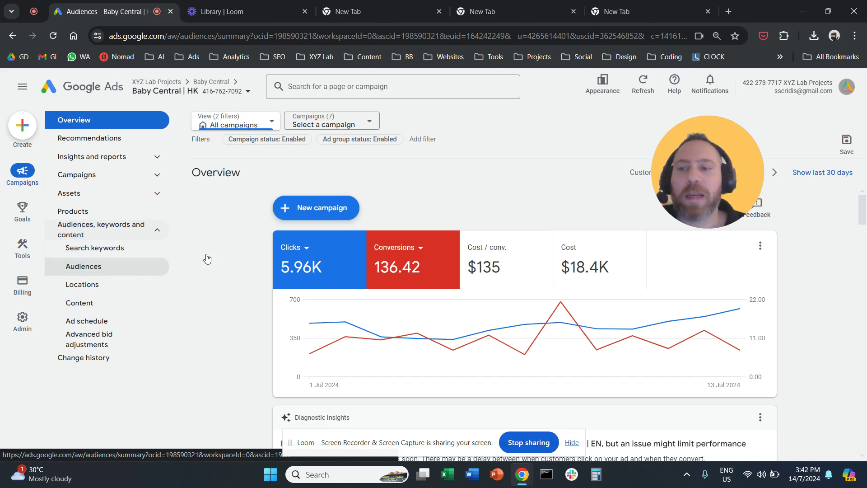
Begin editing demographics from the Demographics card to show the ad group chooser
{"action": "scroll", "coordinate": [196, 252], "scroll_direction": "down", "scroll_amount": 1}
{"action": "scroll", "coordinate": [239, 271], "scroll_direction": "down", "scroll_amount": 4}
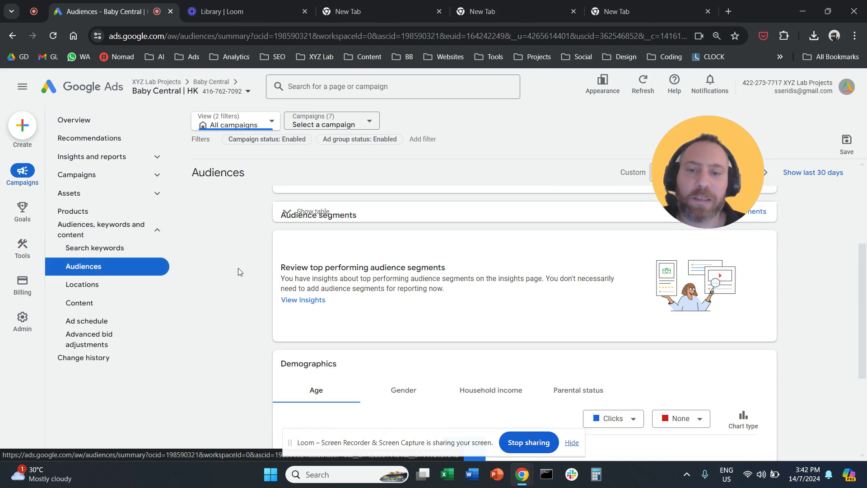
{"action": "scroll", "coordinate": [253, 280], "scroll_direction": "down", "scroll_amount": 3}
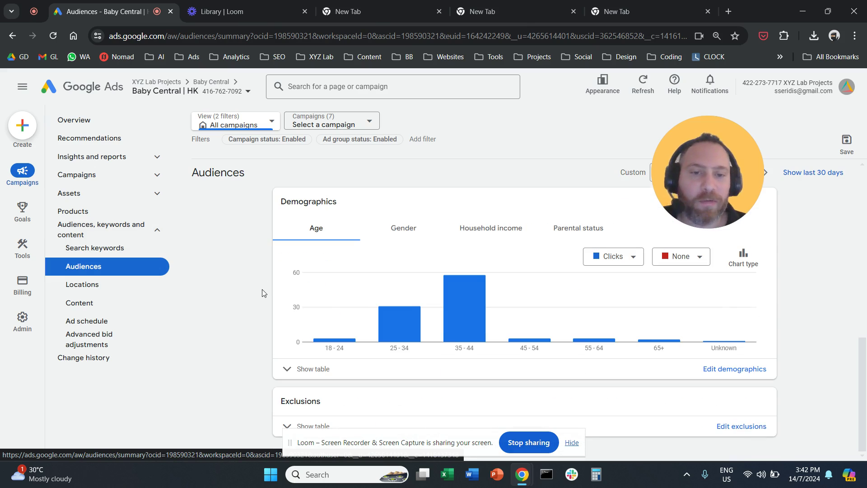
{"action": "left_click", "coordinate": [731, 371]}
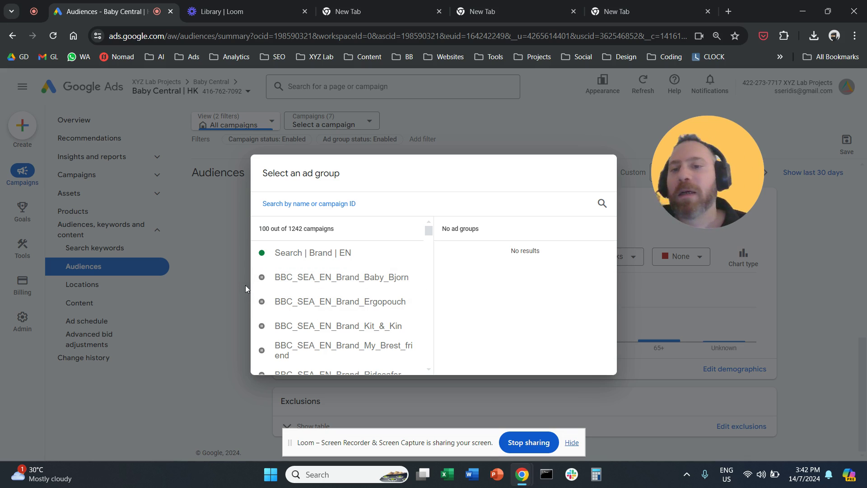
Check the Search | Brand | EN Brand ad group's demographics, all included, and close unchanged
{"action": "left_click", "coordinate": [335, 265]}
{"action": "left_click", "coordinate": [517, 257]}
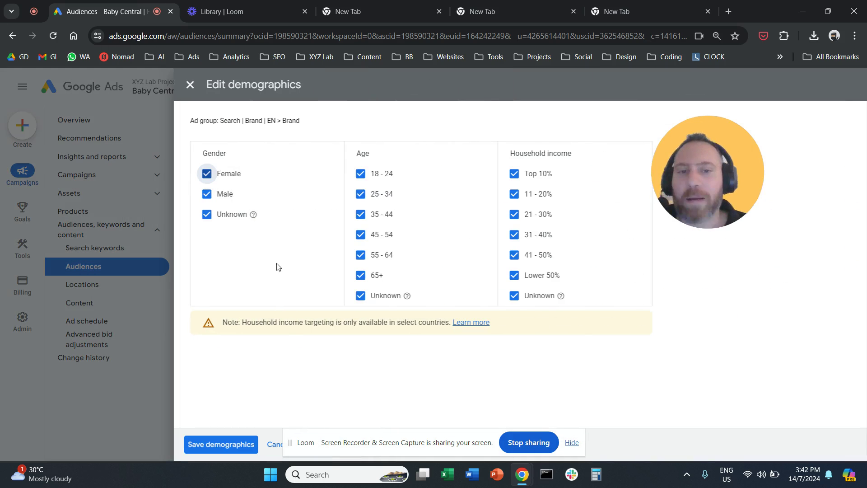
{"action": "left_click", "coordinate": [190, 85]}
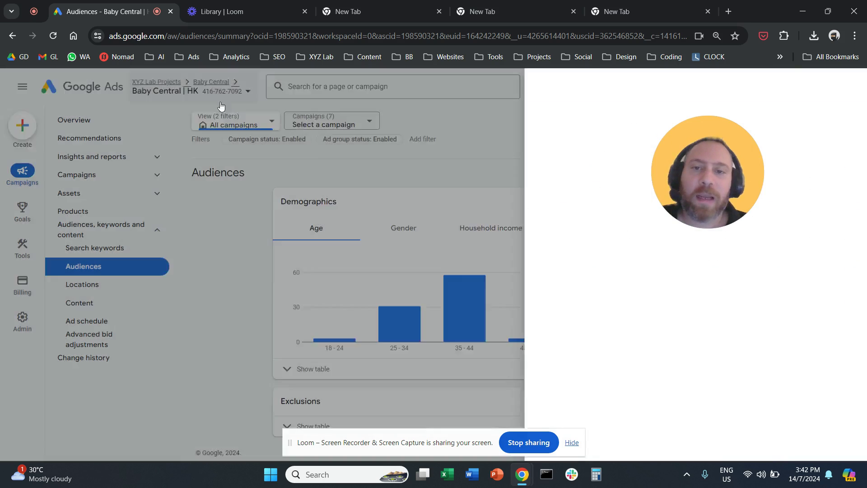